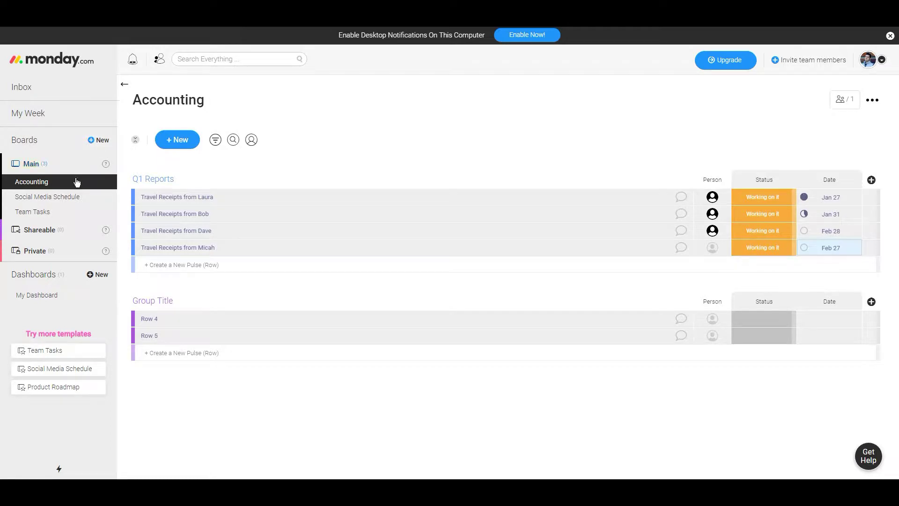
Glance at the + New menu and the first receipt's person and status pickers, changing nothing
click(175, 148)
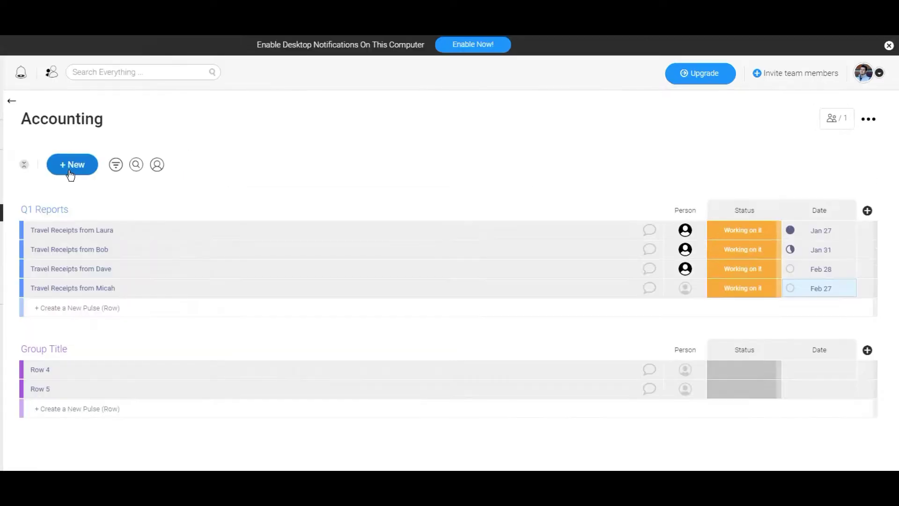
click(213, 185)
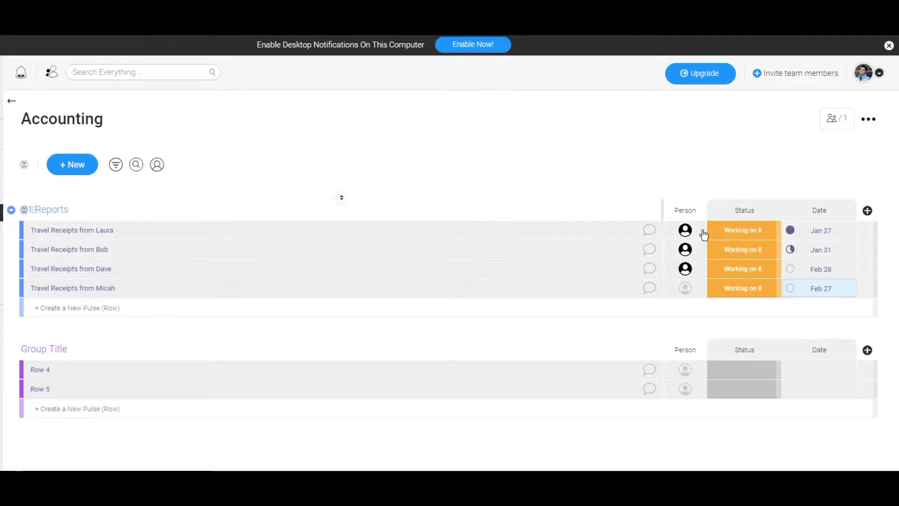
click(685, 231)
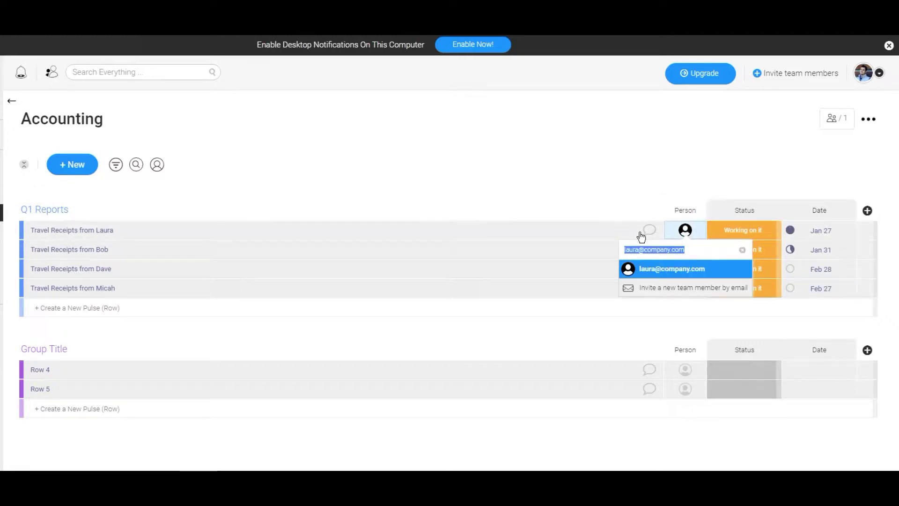
click(603, 167)
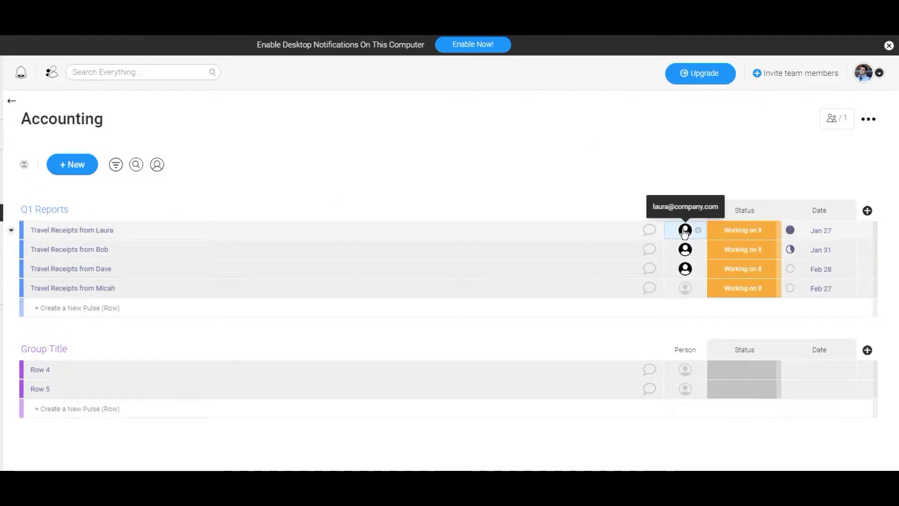
click(745, 233)
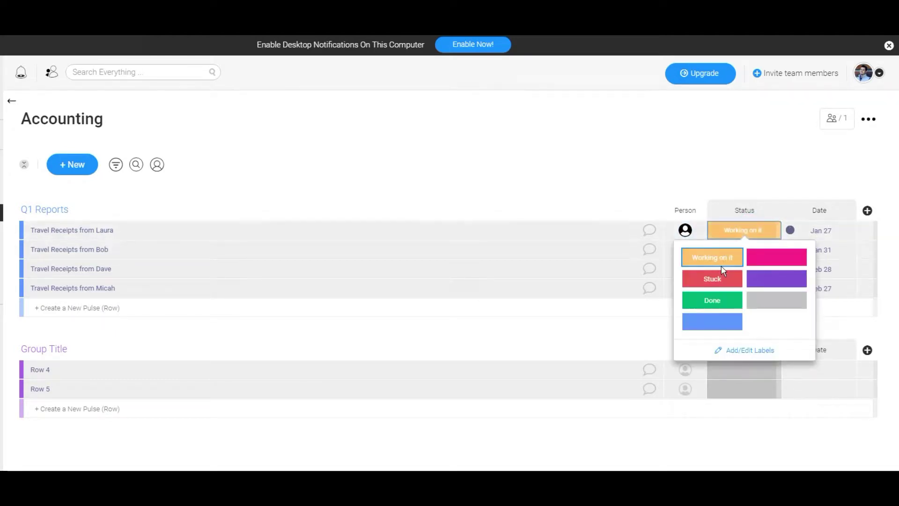
click(759, 175)
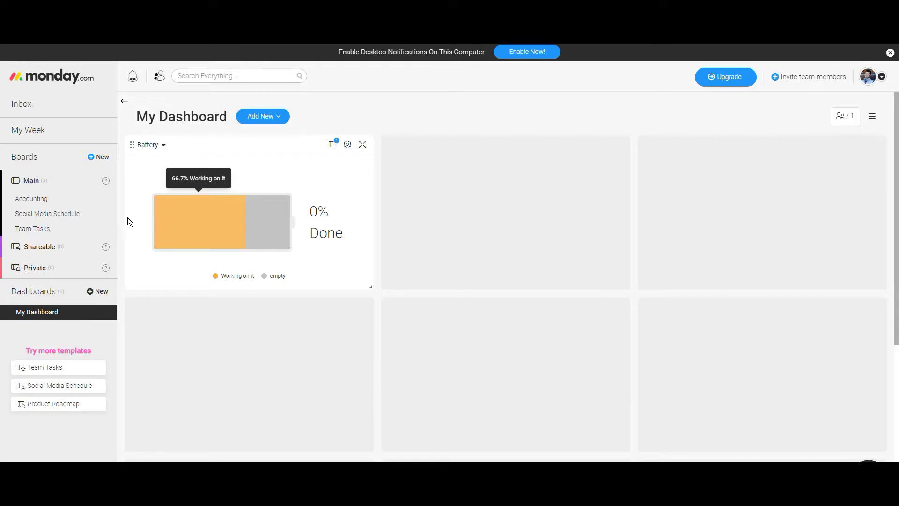
On the Accounting board, insert 'Expense' into the Q1 Reports group title, making it 'Q1 Expense Reports'
click(48, 199)
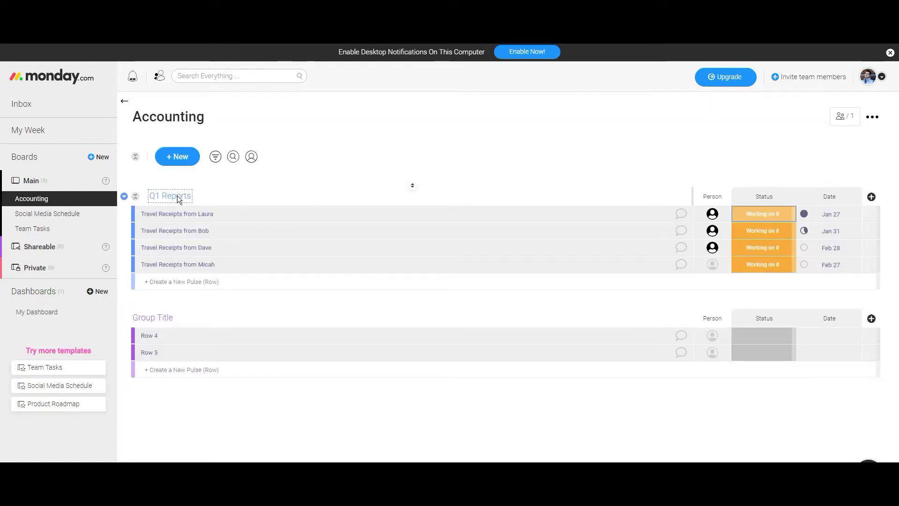
mouse_move(170, 195)
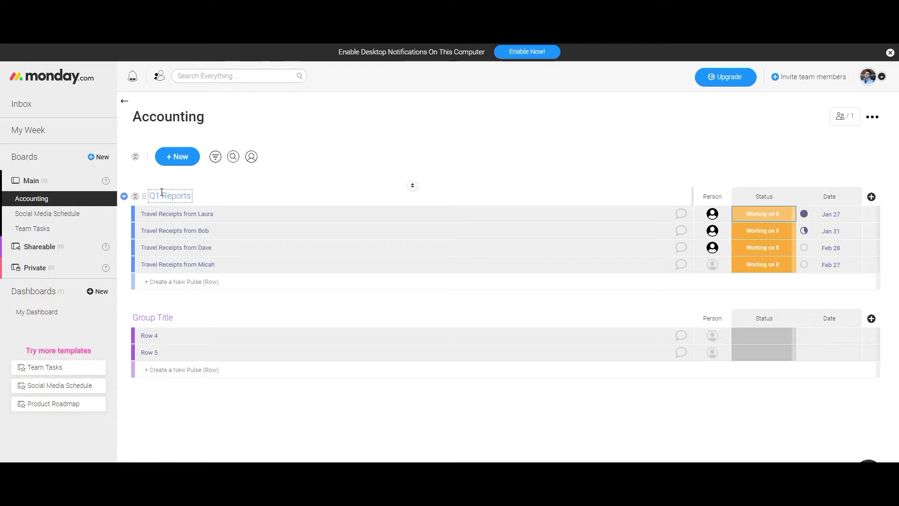
click(161, 194)
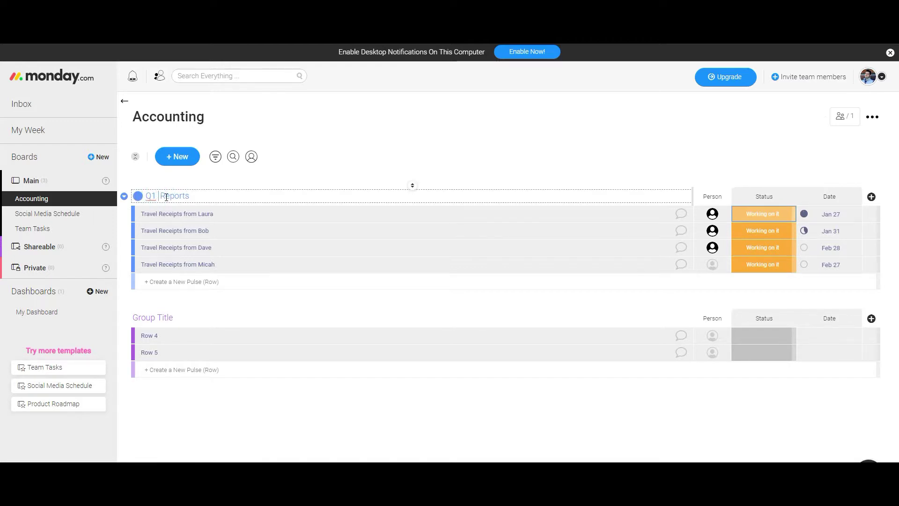
text(Expense)
click(324, 169)
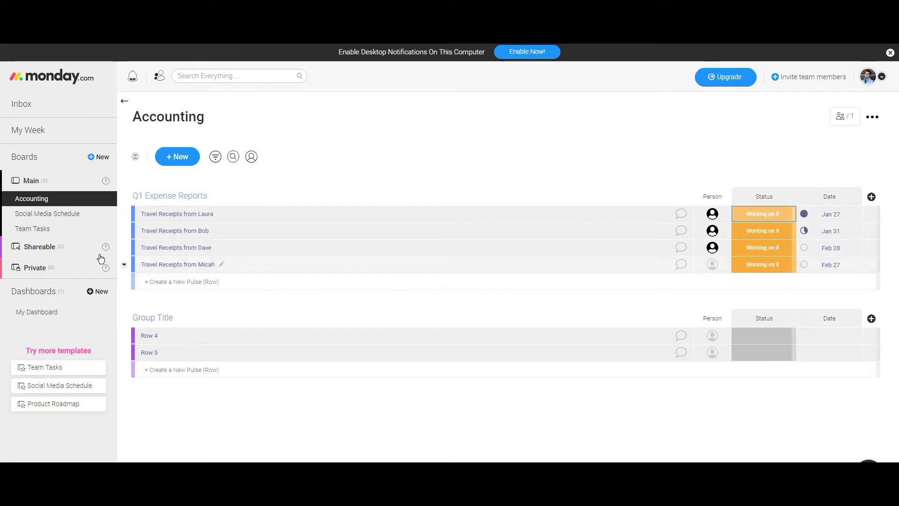
On My Dashboard, check that the Battery widget's settings use the Accounting board, then close them
click(47, 313)
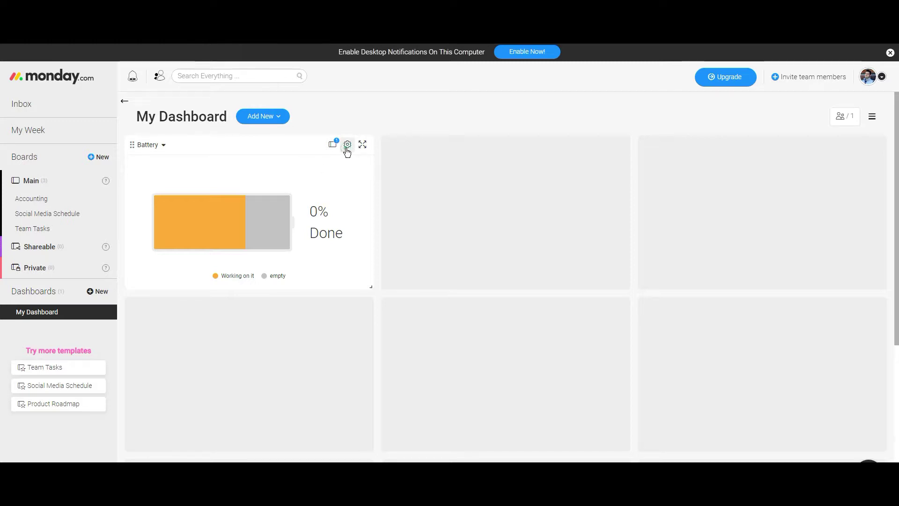
click(347, 145)
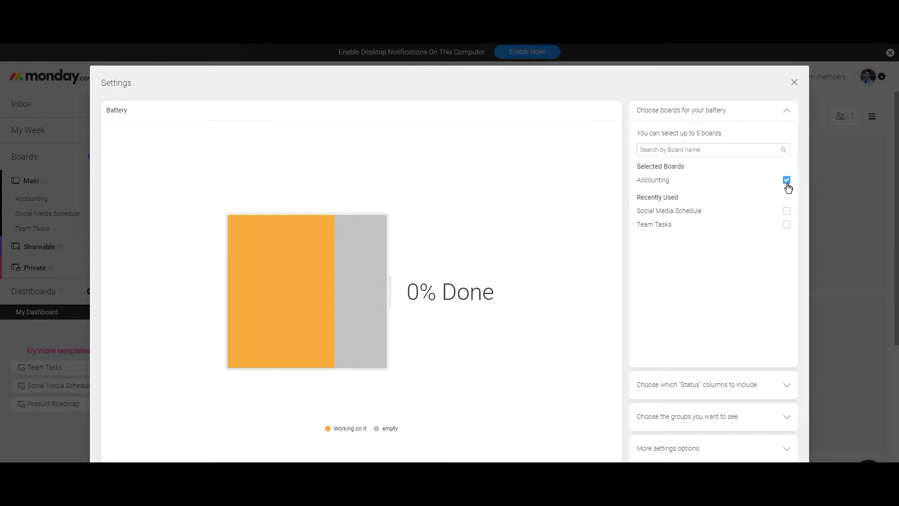
click(793, 83)
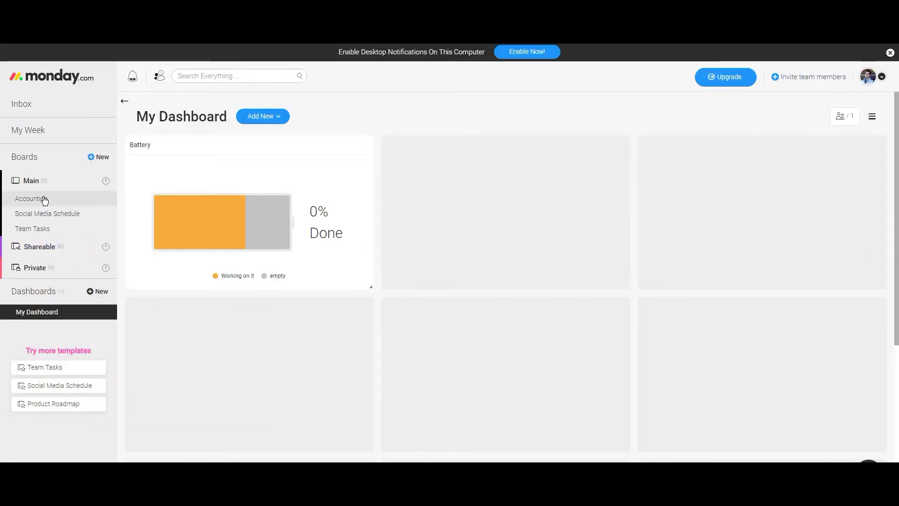
Set the first three Accounting receipt items to Done, then check progress on My Dashboard
click(45, 200)
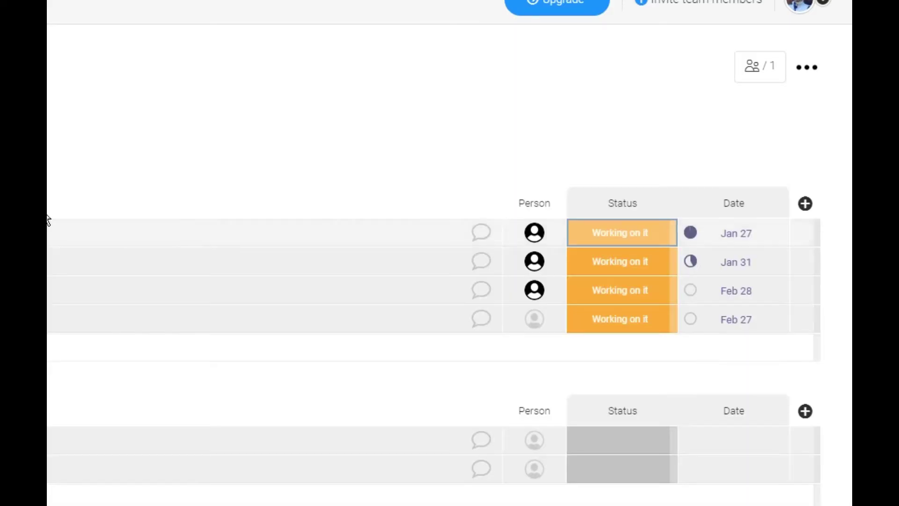
click(597, 238)
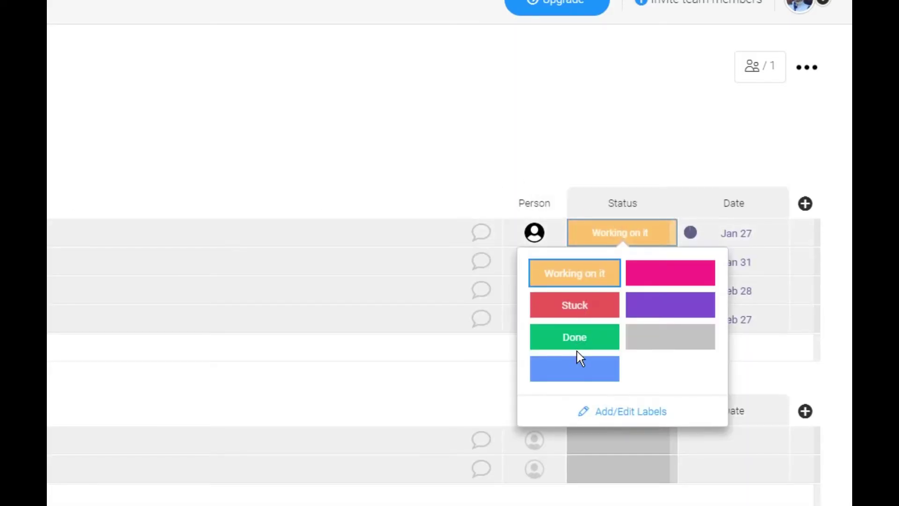
click(575, 339)
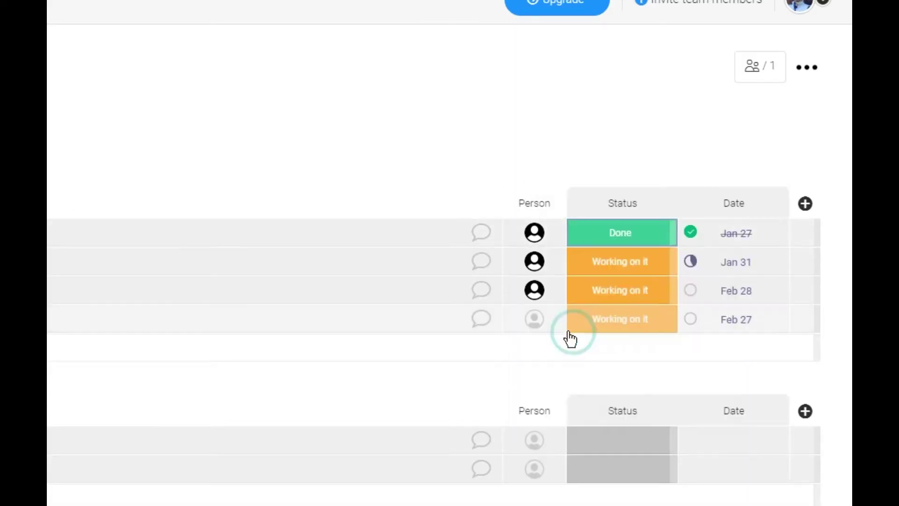
click(613, 257)
click(575, 366)
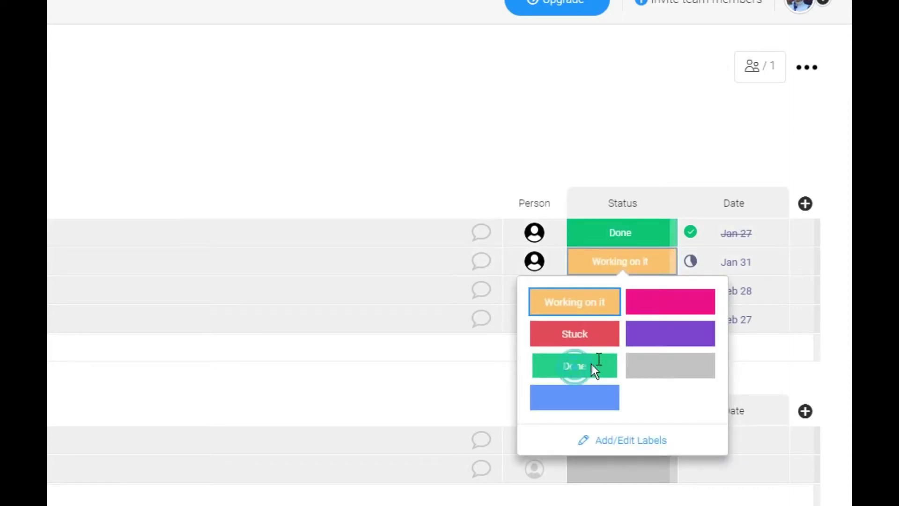
click(616, 297)
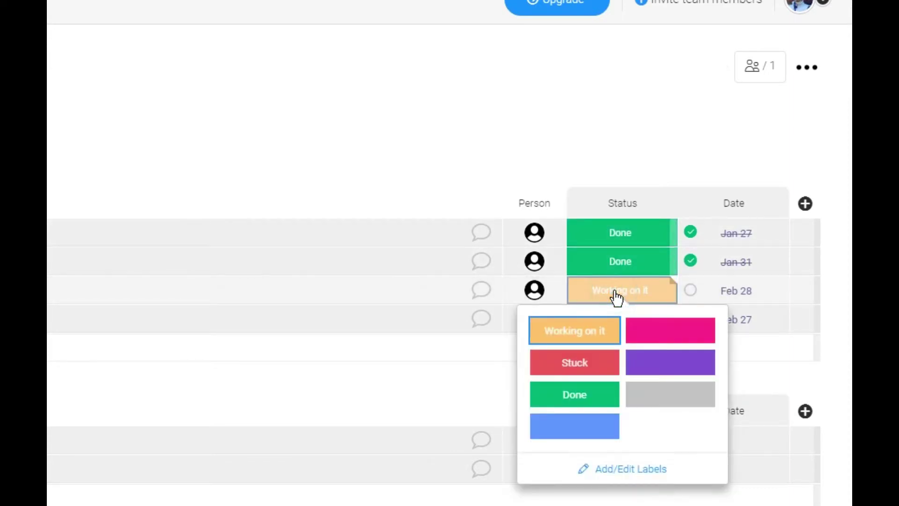
click(602, 391)
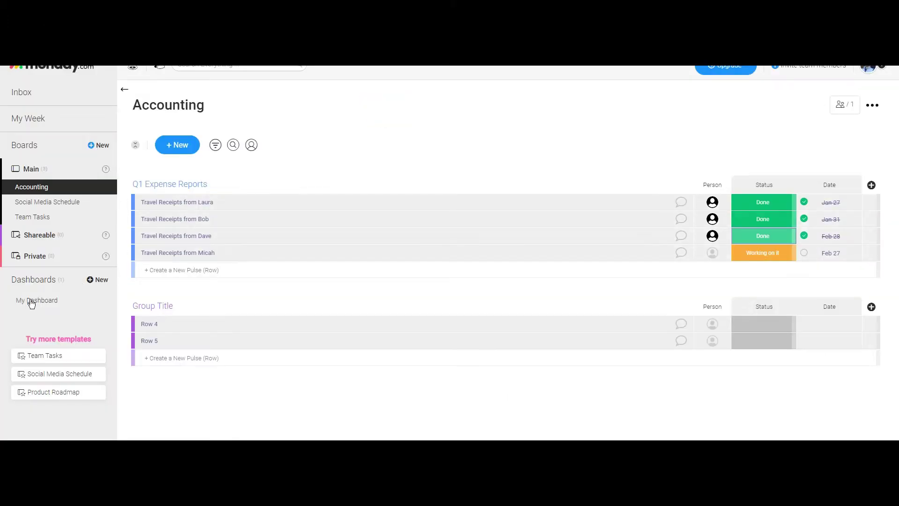
click(33, 304)
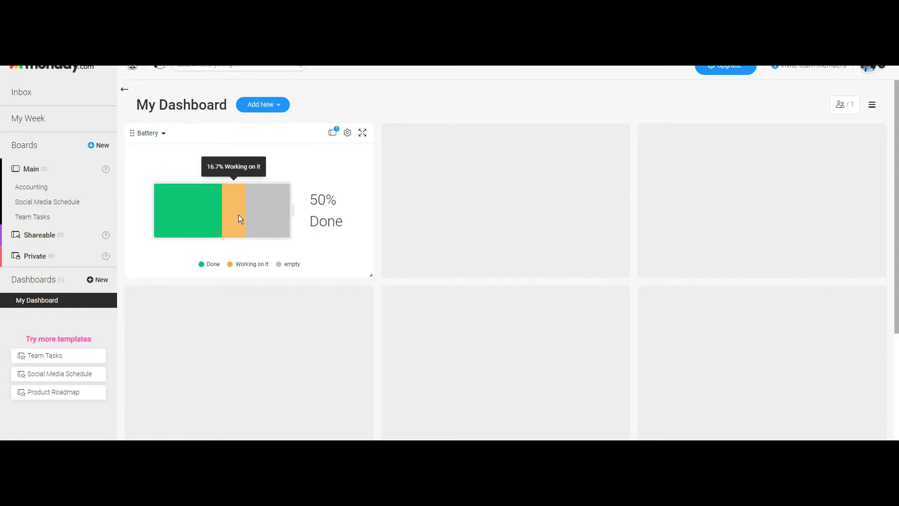
mouse_move(267, 211)
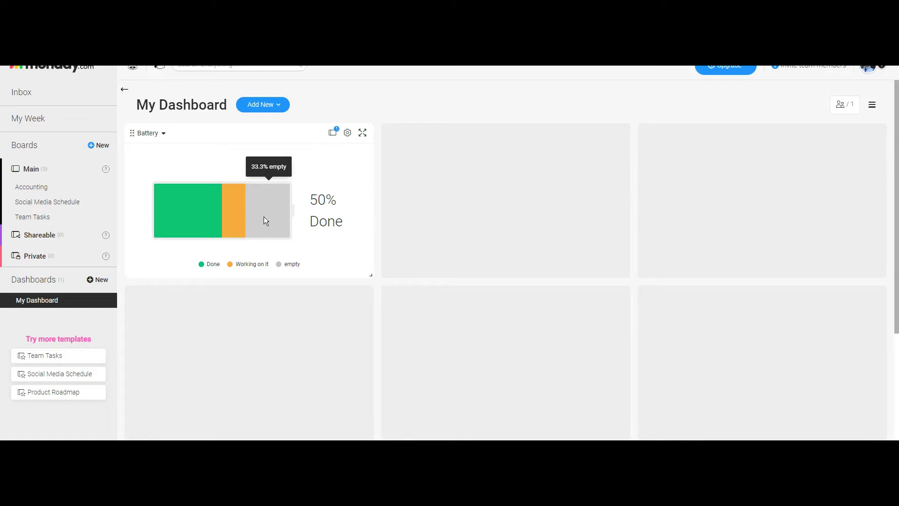
click(45, 187)
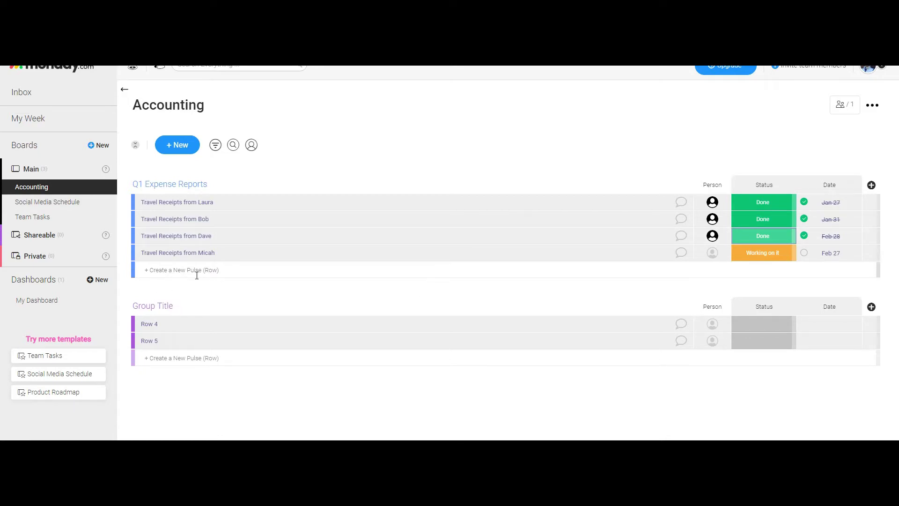
click(44, 308)
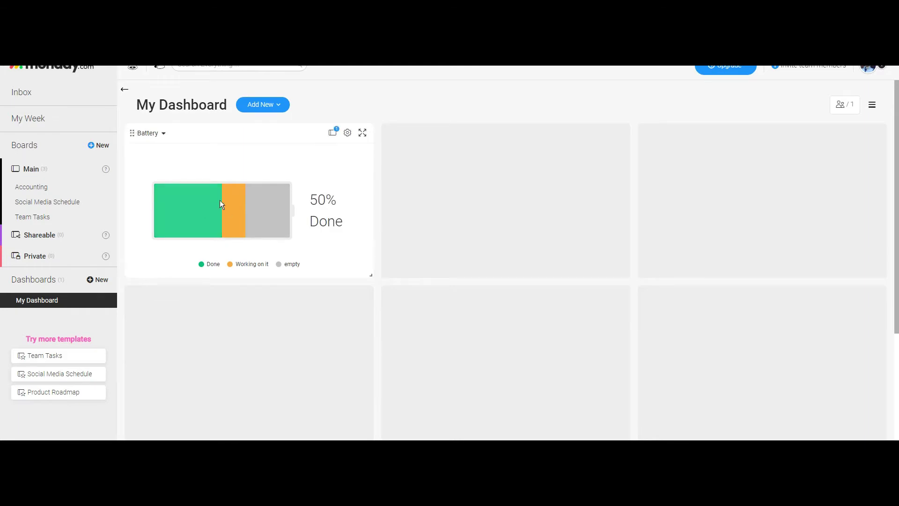
click(31, 187)
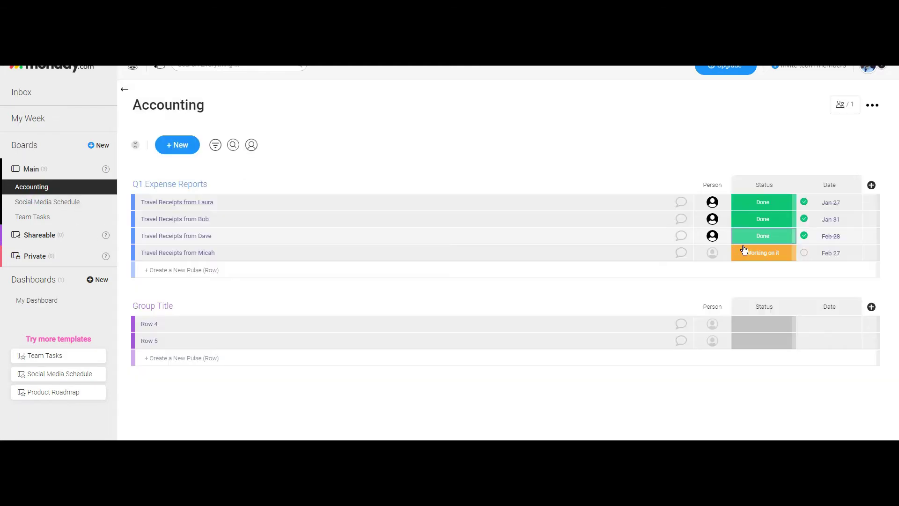
click(758, 255)
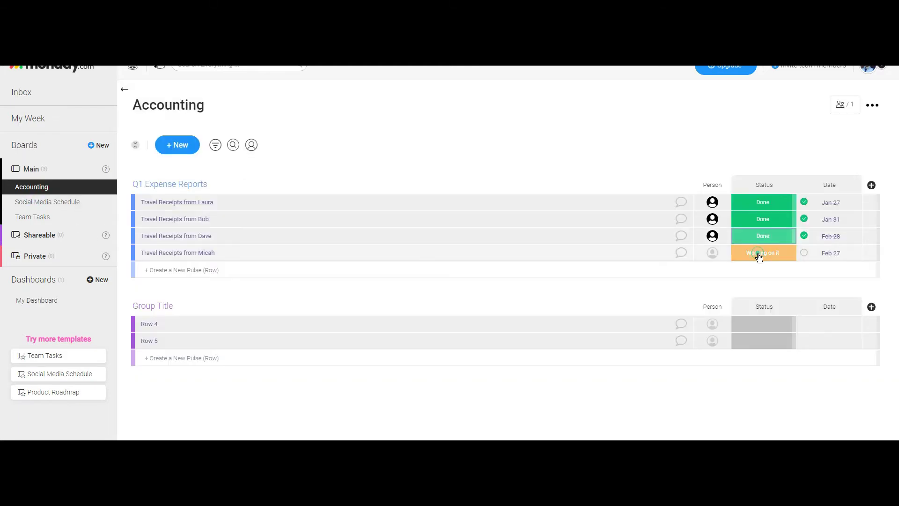
Assign the matching person to the last receipt item, mark it Done, then check My Dashboard
click(712, 253)
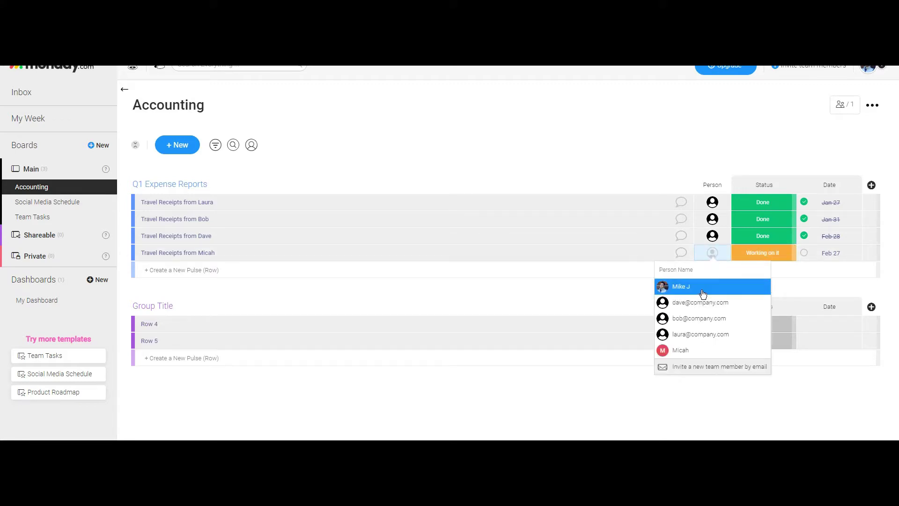
click(710, 351)
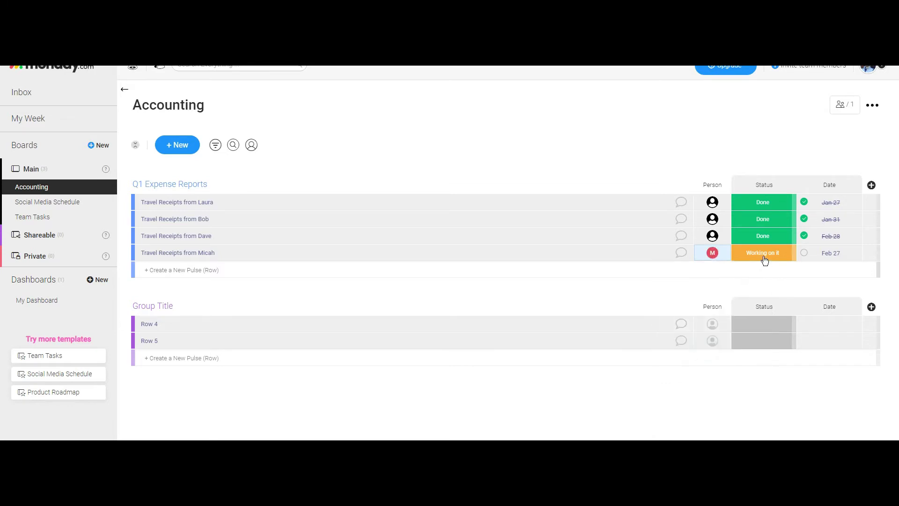
click(763, 259)
click(739, 314)
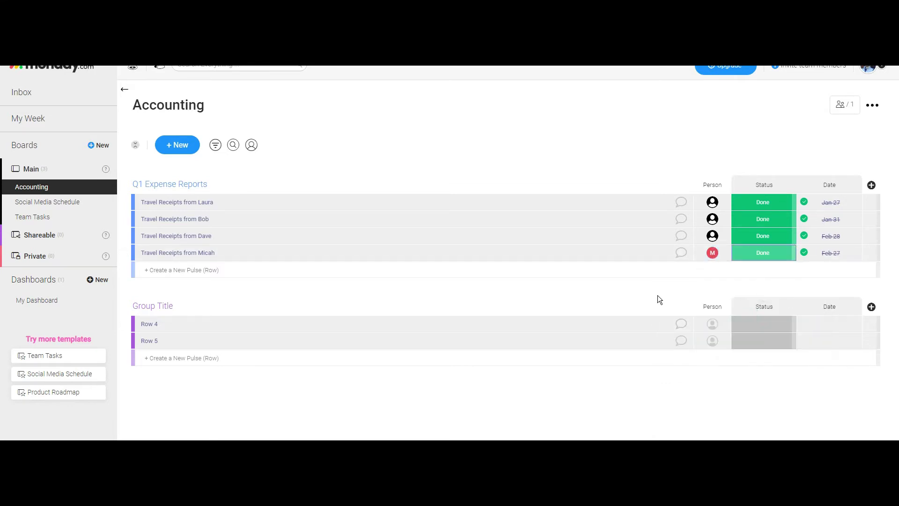
click(45, 299)
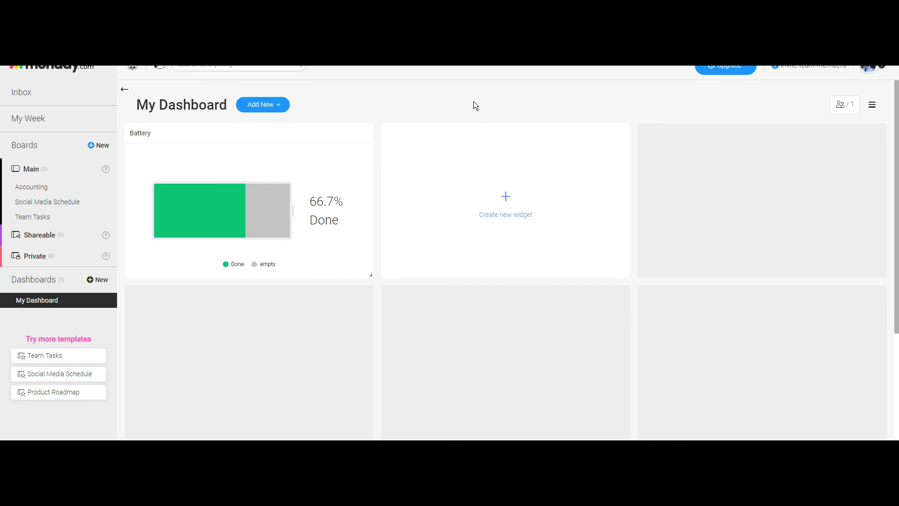
Go back to the Accounting board from the sidebar
click(28, 188)
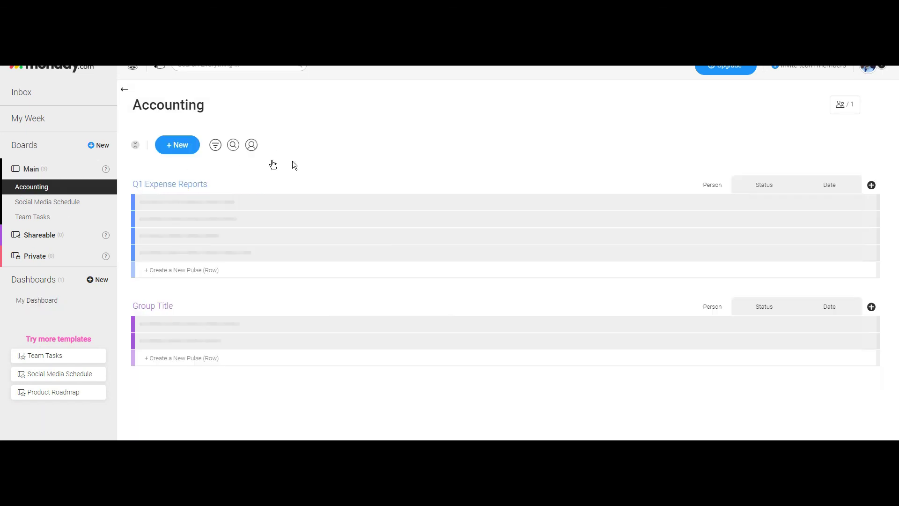